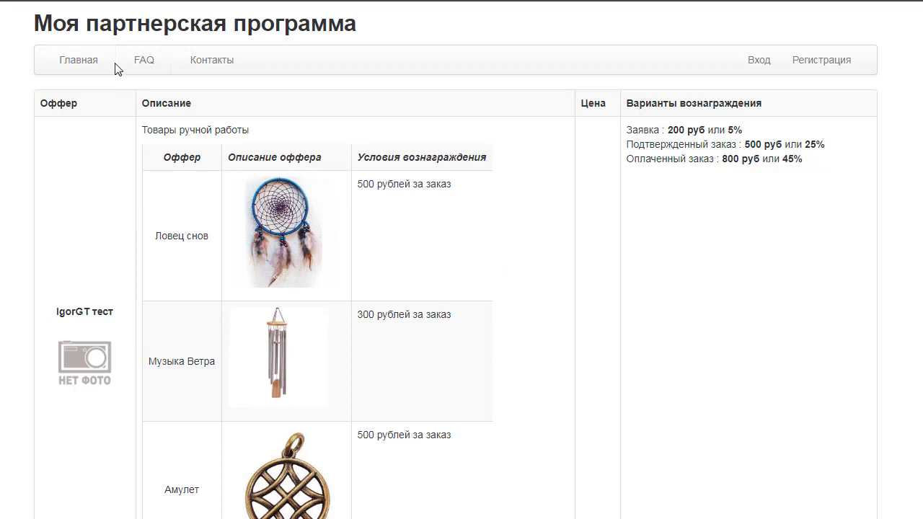
Switch from the affiliate program page to the CRM and open the order statuses settings
{"action": "left_click", "coordinate": [138, 1]}
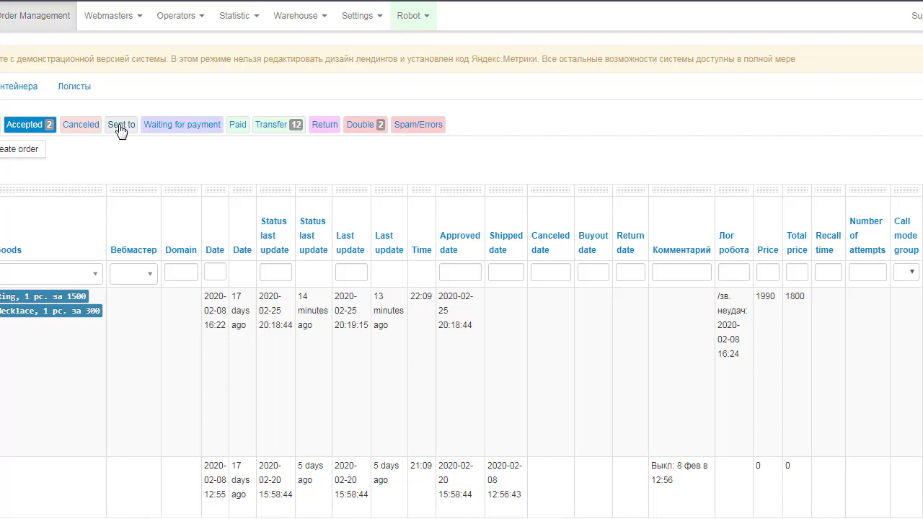
{"action": "left_click", "coordinate": [371, 27]}
{"action": "mouse_move", "coordinate": [389, 223]}
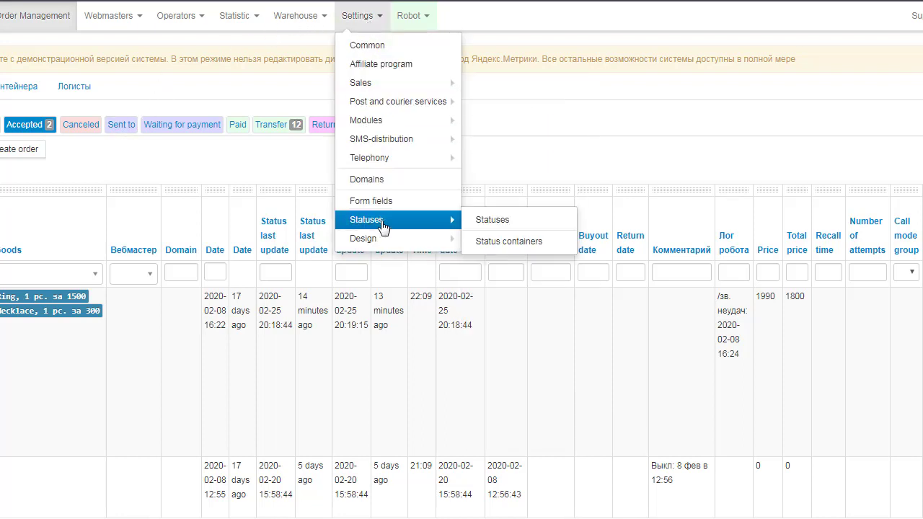
{"action": "left_click", "coordinate": [495, 225]}
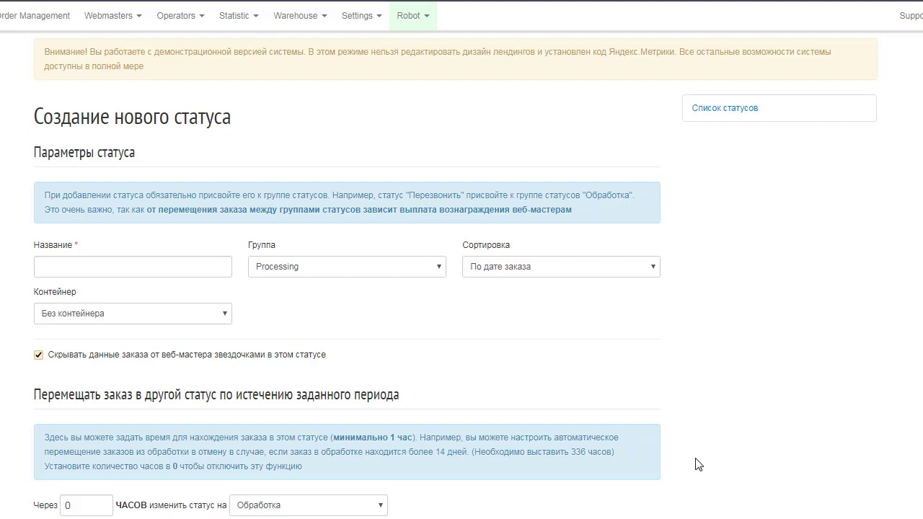
Name the new status "waiting for payment" and assign it to the Sent to group
{"action": "left_click", "coordinate": [117, 266]}
{"action": "type", "text": "call back"}
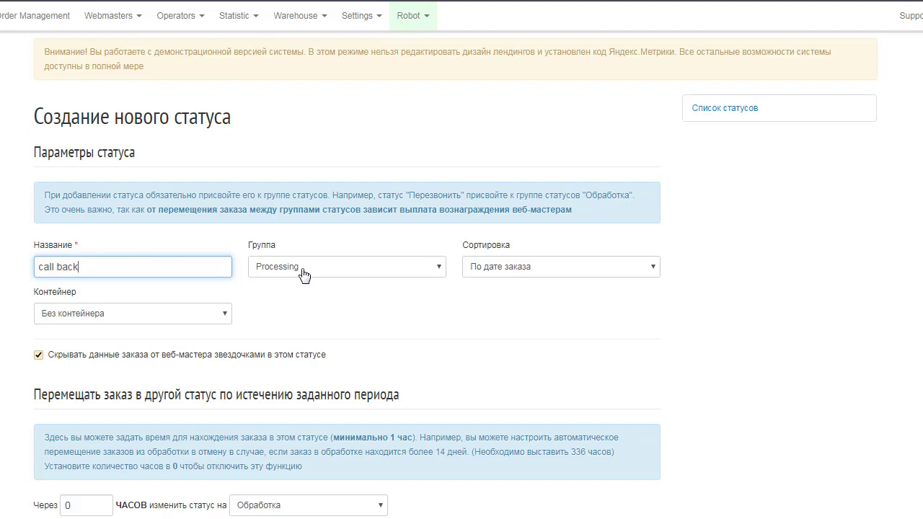
{"action": "triple_click", "coordinate": [58, 267]}
{"action": "type", "text": "waiting for payment"}
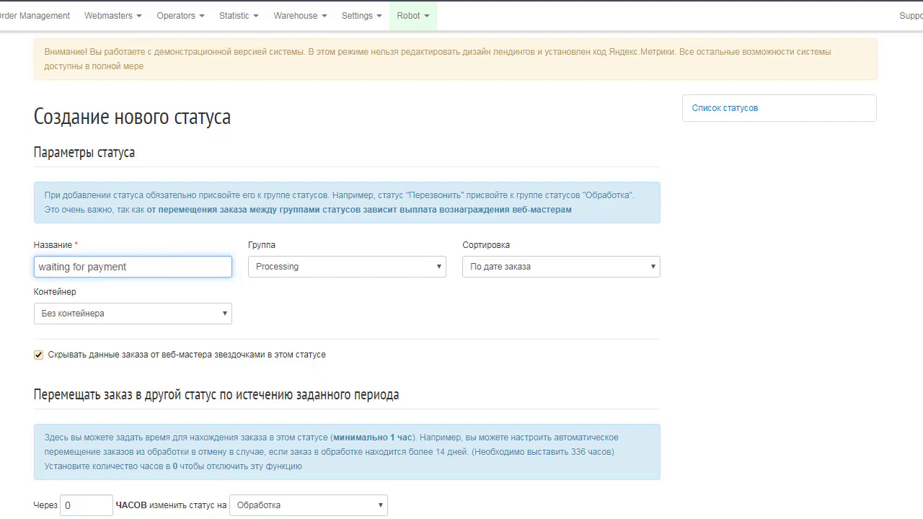
{"action": "left_click", "coordinate": [405, 273]}
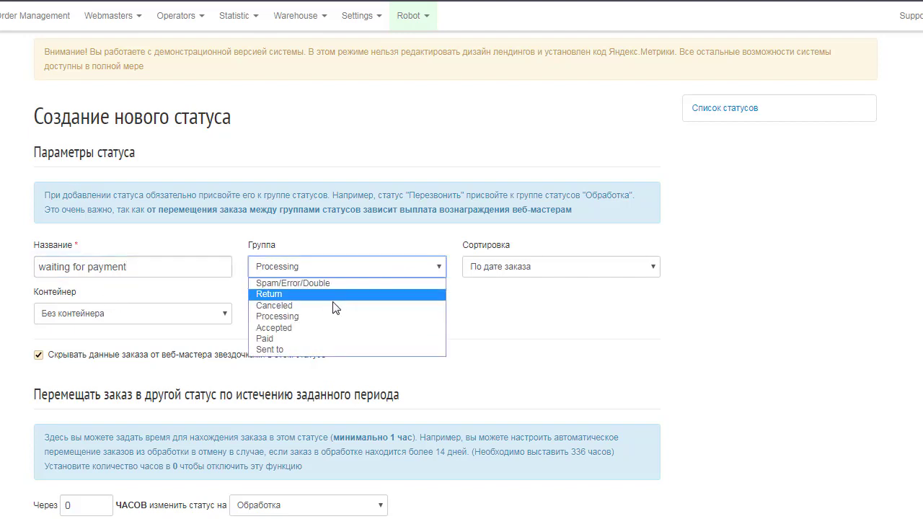
{"action": "left_click", "coordinate": [310, 350]}
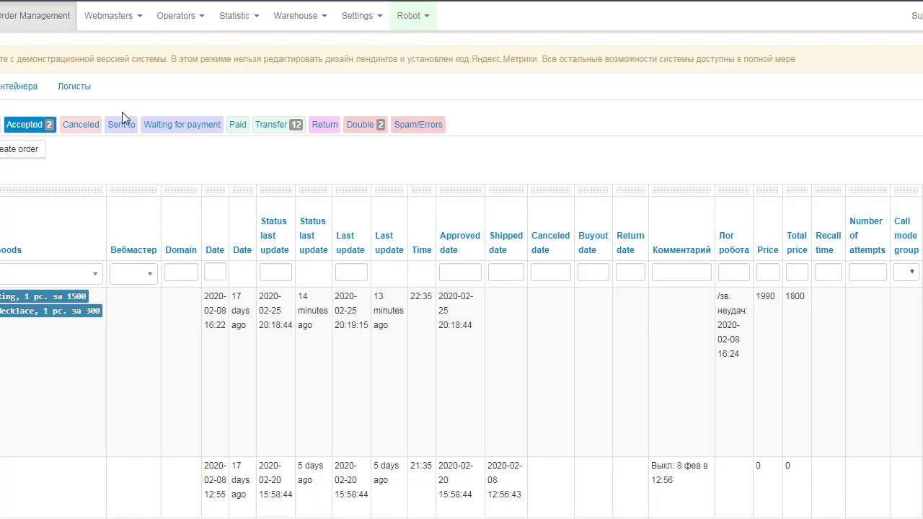
Move the relative-age Date column in the accepted orders table directly before the Time column
{"action": "scroll", "coordinate": [122, 111], "scroll_direction": "right", "scroll_amount": 8}
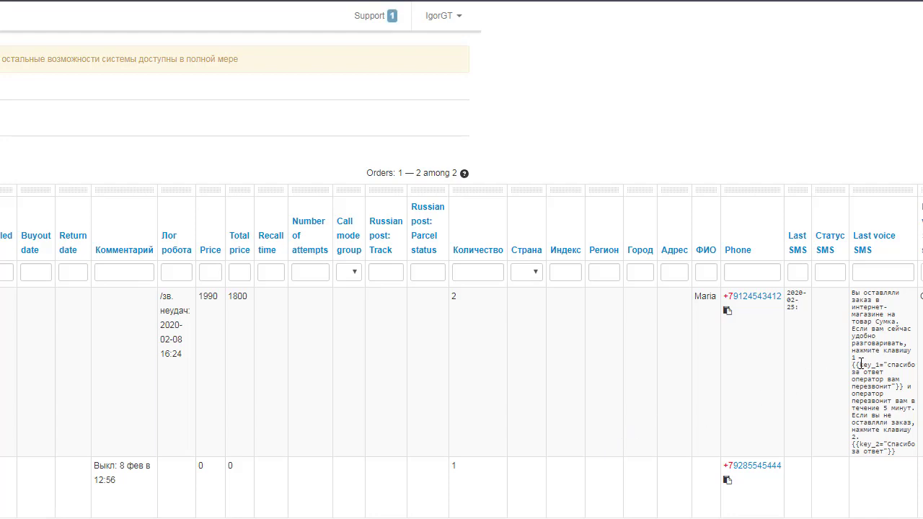
{"action": "scroll", "coordinate": [804, 261], "scroll_direction": "right", "scroll_amount": 5}
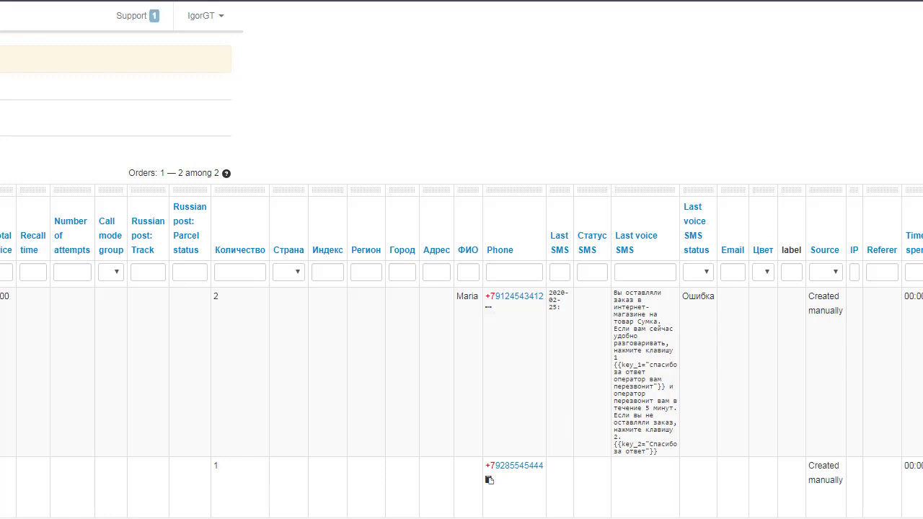
{"action": "scroll", "coordinate": [828, 353], "scroll_direction": "left", "scroll_amount": 10}
{"action": "scroll", "coordinate": [462, 260], "scroll_direction": "left", "scroll_amount": 8}
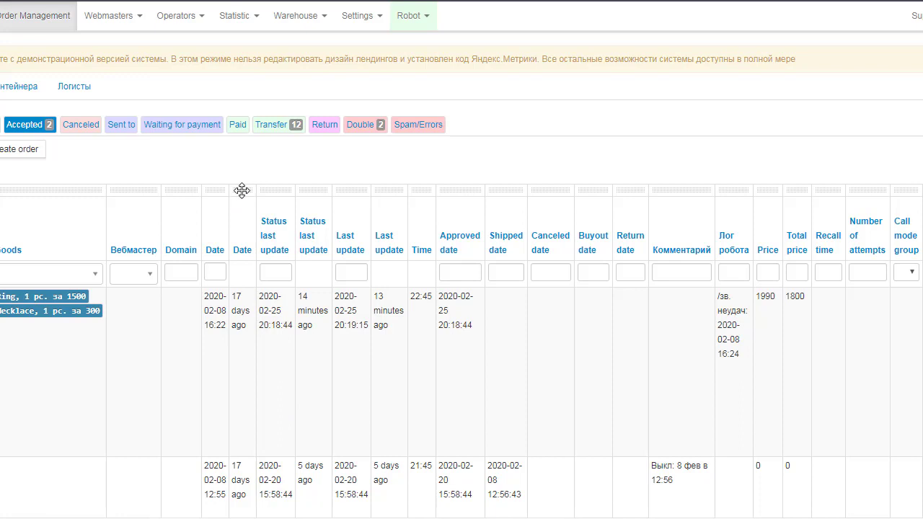
{"action": "left_click_drag", "start_coordinate": [241, 189], "coordinate": [395, 238]}
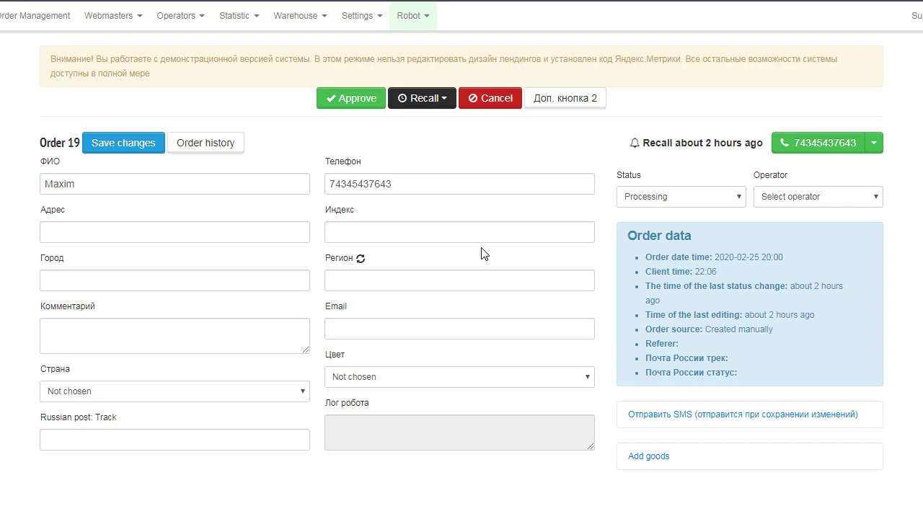
Check the order's recall scheduling options and open the form fields settings
{"action": "left_click", "coordinate": [434, 107]}
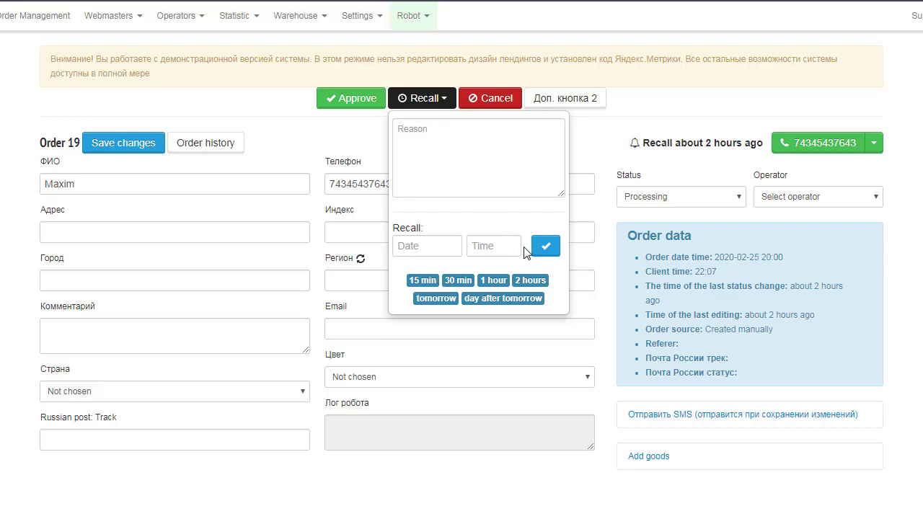
{"action": "left_click", "coordinate": [796, 348]}
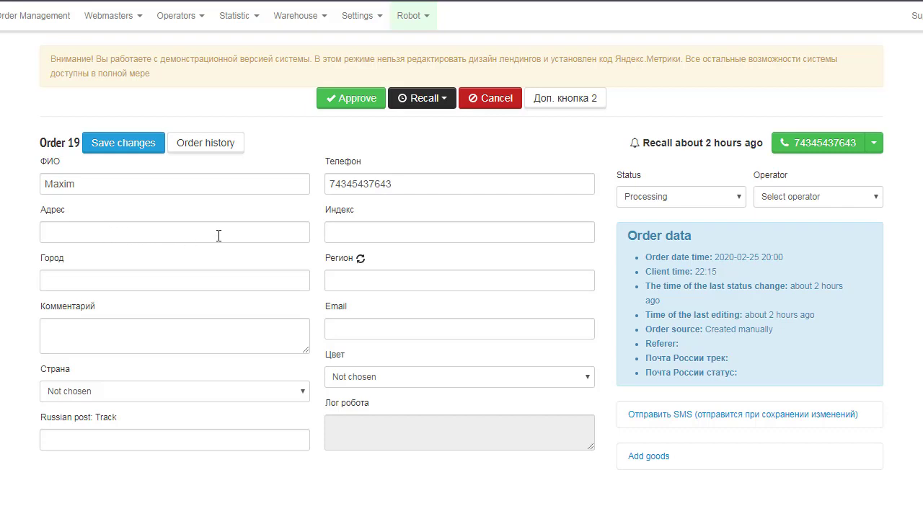
{"action": "left_click", "coordinate": [349, 26]}
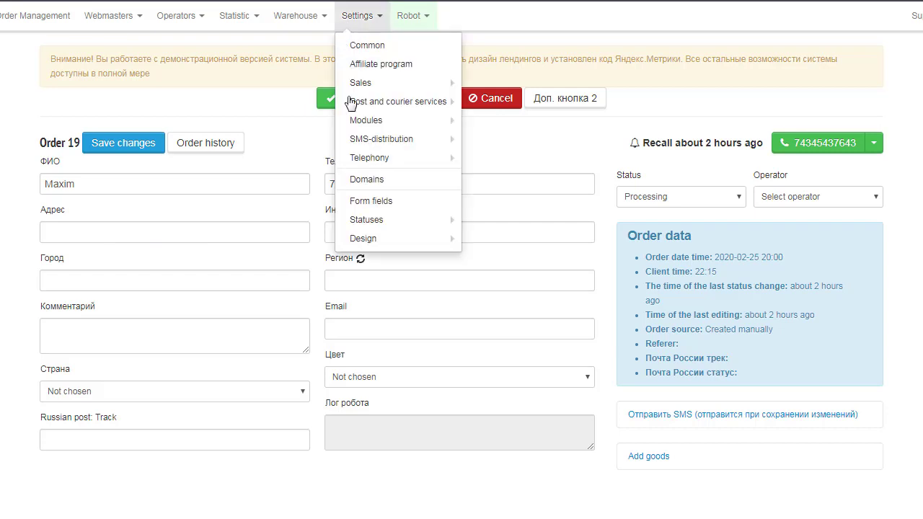
{"action": "left_click", "coordinate": [390, 206]}
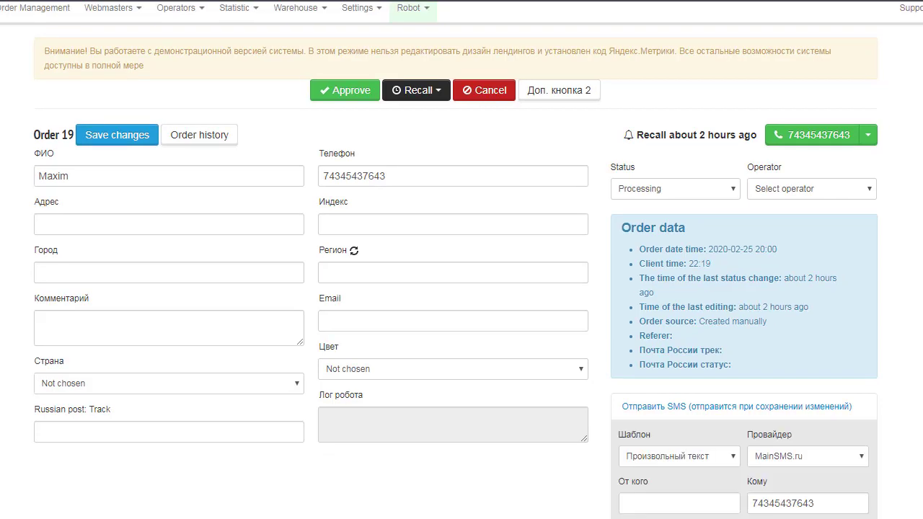
Write "Your parcel delivered" as the SMS message text in the order
{"action": "scroll", "coordinate": [538, 447], "scroll_direction": "down", "scroll_amount": 2}
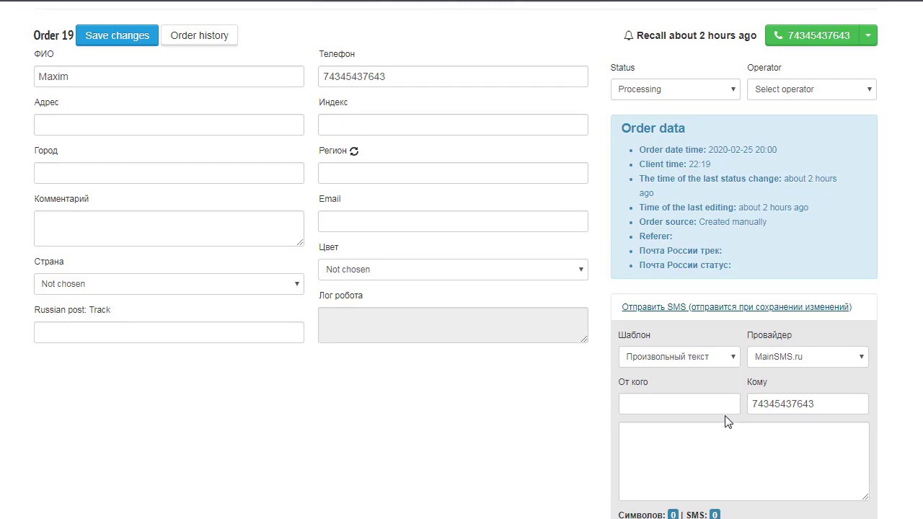
{"action": "left_click", "coordinate": [678, 448]}
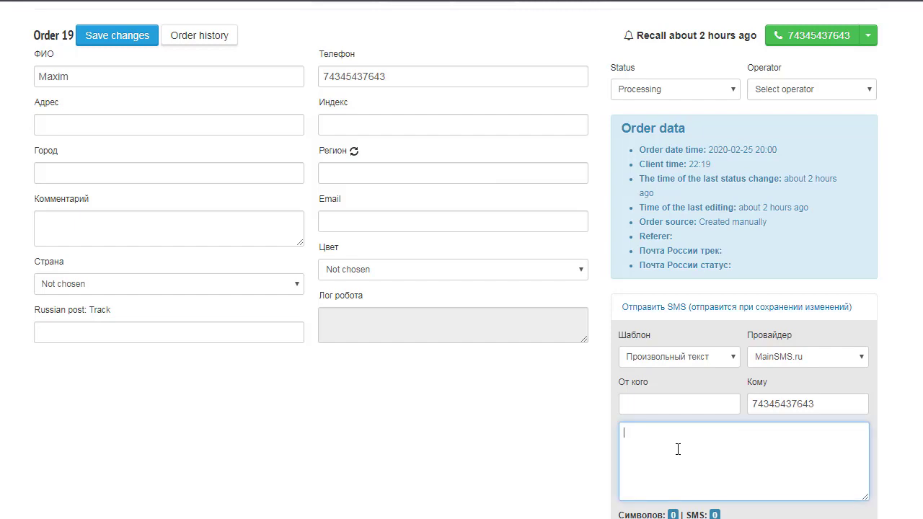
{"action": "type", "text": "Your parcel "}
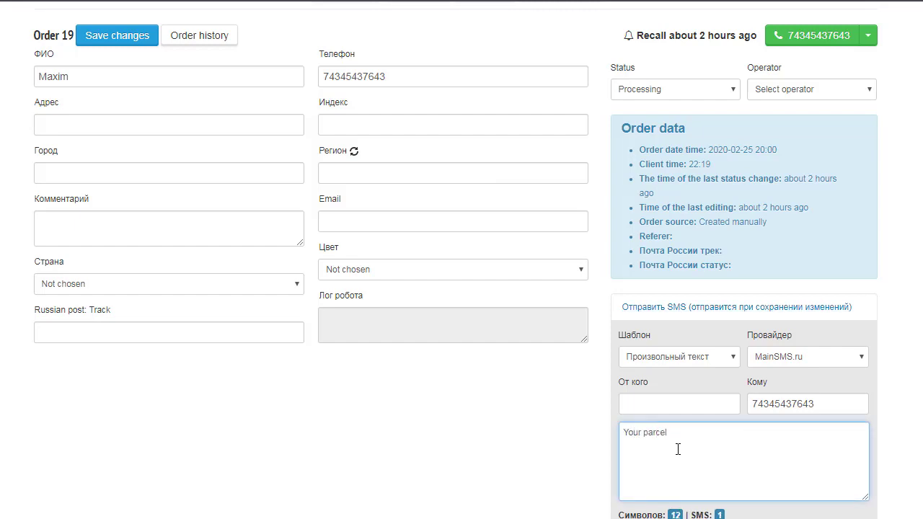
{"action": "type", "text": "delivered"}
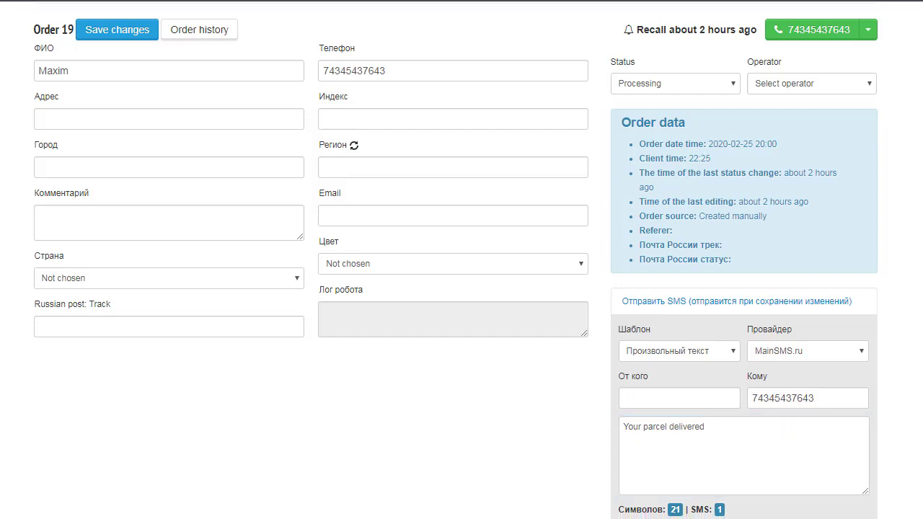
Add the Ring and Necklace to the order's goods and set the Ring quantity to 5
{"action": "scroll", "coordinate": [456, 264], "scroll_direction": "down", "scroll_amount": 1}
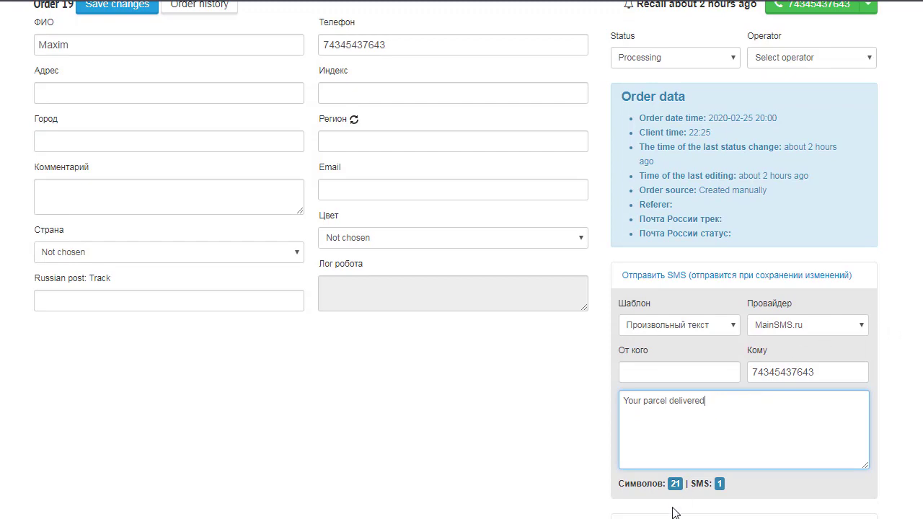
{"action": "scroll", "coordinate": [880, 482], "scroll_direction": "down", "scroll_amount": 2}
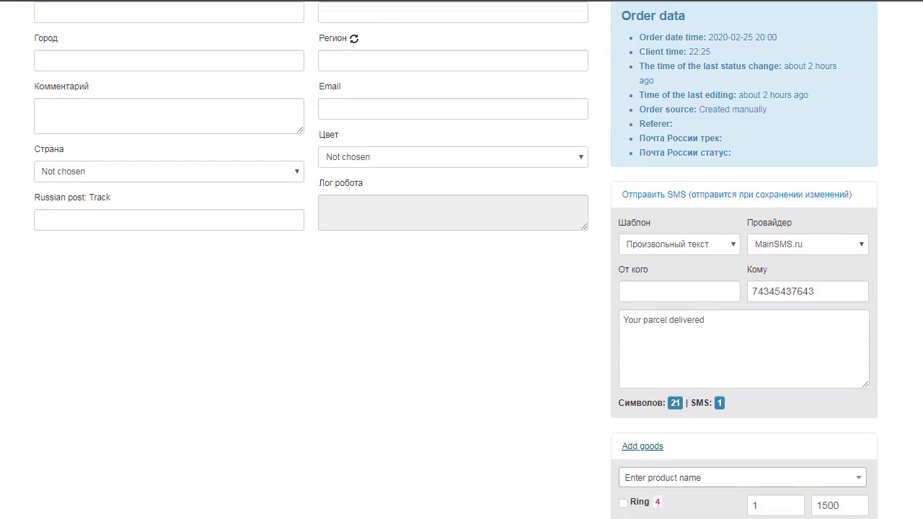
{"action": "scroll", "coordinate": [631, 432], "scroll_direction": "down", "scroll_amount": 2}
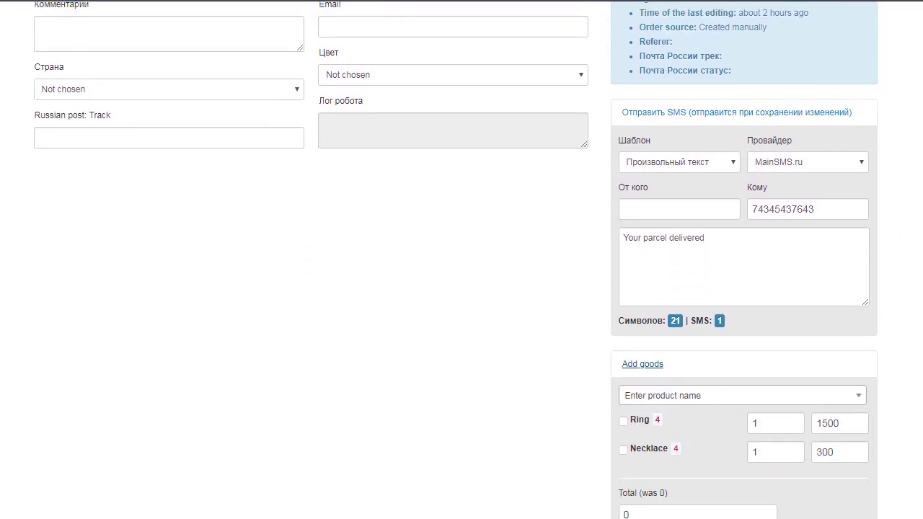
{"action": "left_click", "coordinate": [623, 421]}
{"action": "left_click", "coordinate": [623, 450]}
{"action": "left_click", "coordinate": [795, 421]}
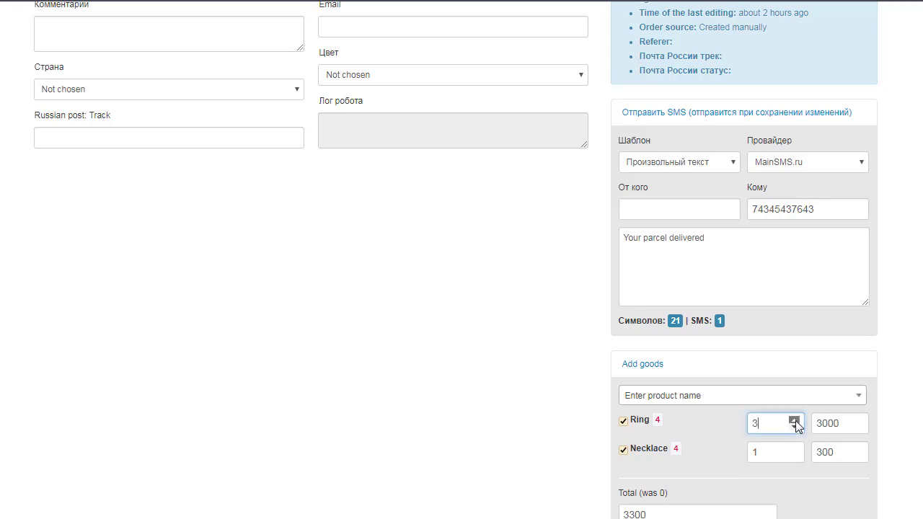
{"action": "left_click", "coordinate": [795, 422]}
{"action": "left_click", "coordinate": [795, 422]}
{"action": "left_click", "coordinate": [795, 422]}
Set the Necklace quantity in the order's goods to 5
{"action": "left_click", "coordinate": [795, 448]}
{"action": "left_click", "coordinate": [794, 449]}
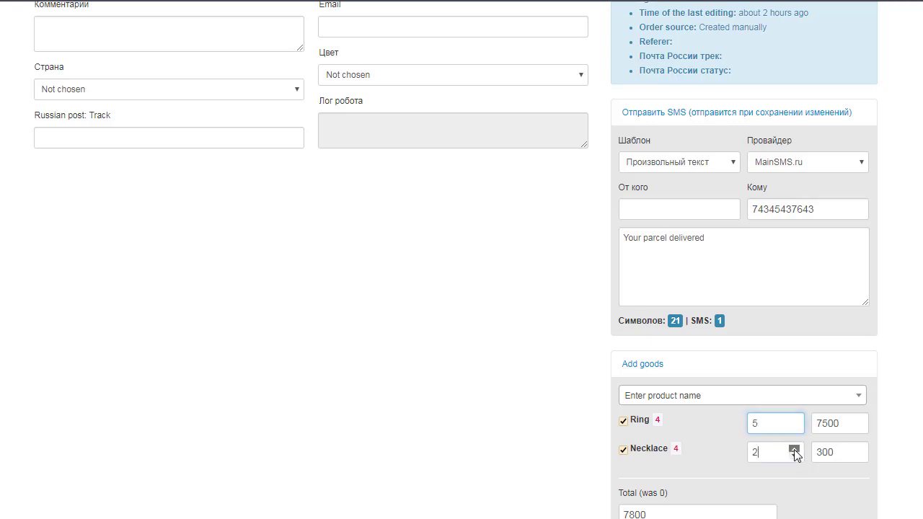
{"action": "left_click", "coordinate": [795, 448]}
{"action": "left_click", "coordinate": [795, 449]}
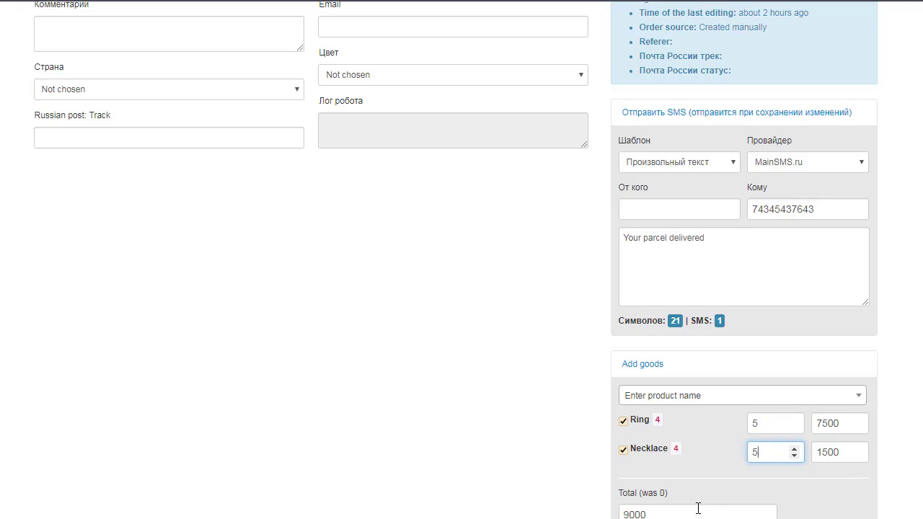
{"action": "left_click", "coordinate": [668, 426]}
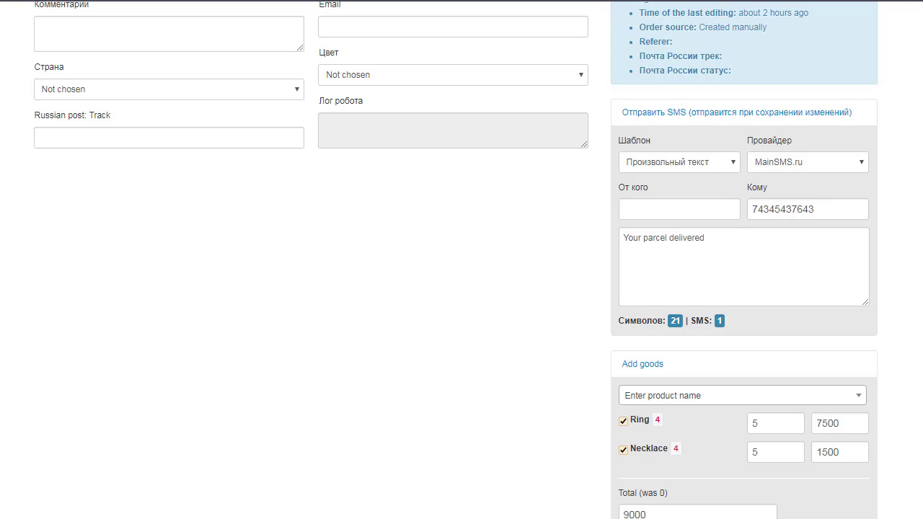
Approve the order
{"action": "scroll", "coordinate": [894, 433], "scroll_direction": "up", "scroll_amount": 3}
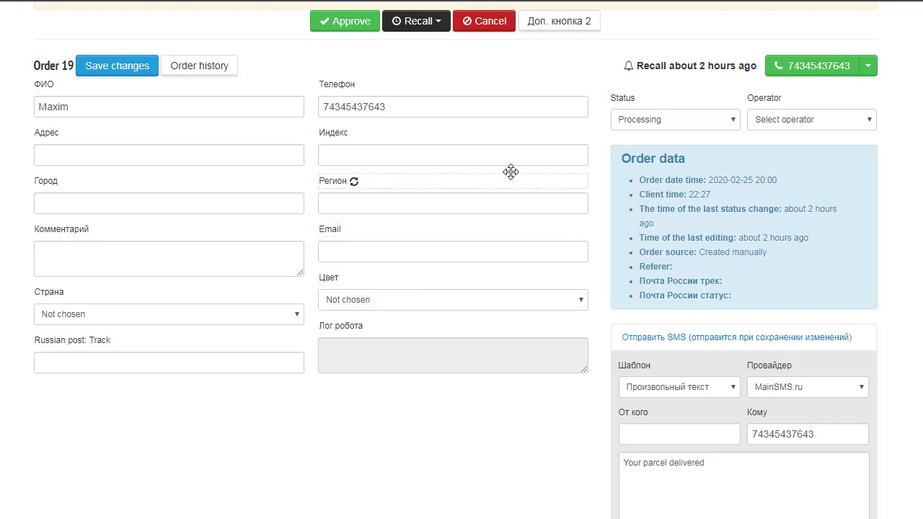
{"action": "left_click", "coordinate": [336, 23]}
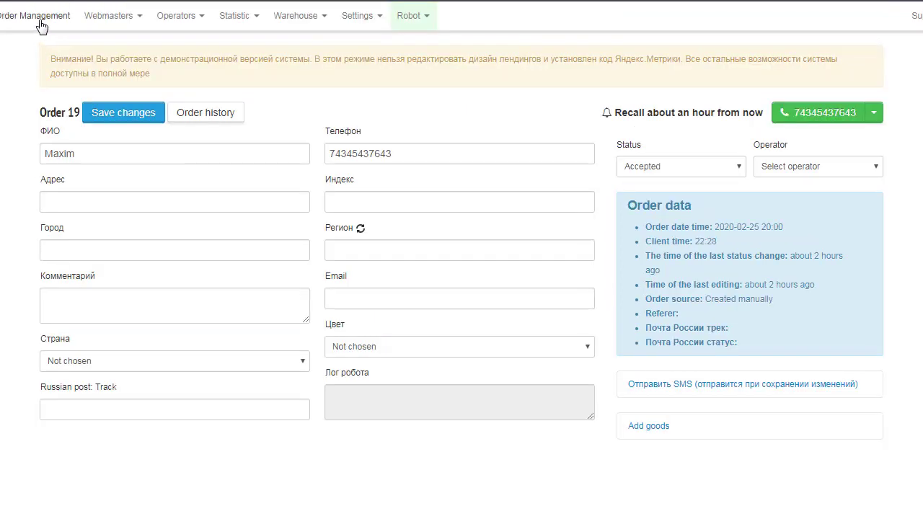
List the accepted orders and look through the Почта России print forms available for them
{"action": "left_click", "coordinate": [41, 26]}
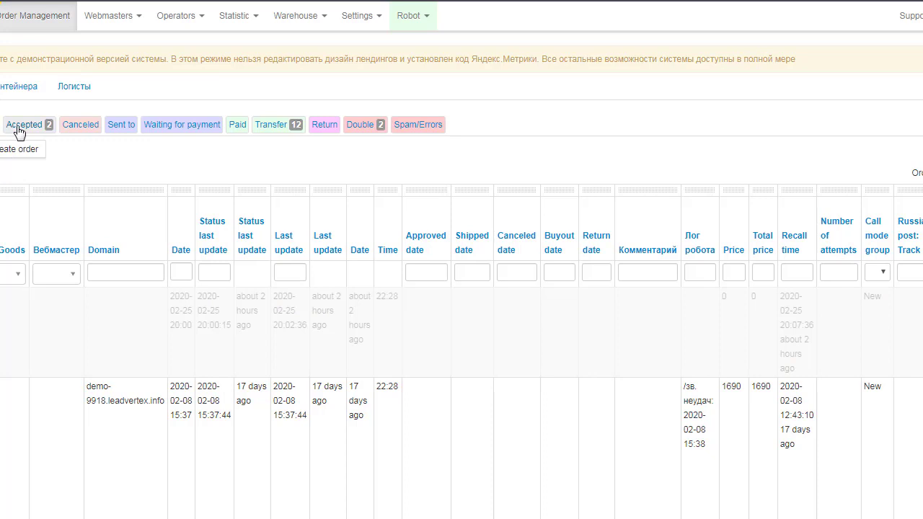
{"action": "left_click", "coordinate": [19, 126]}
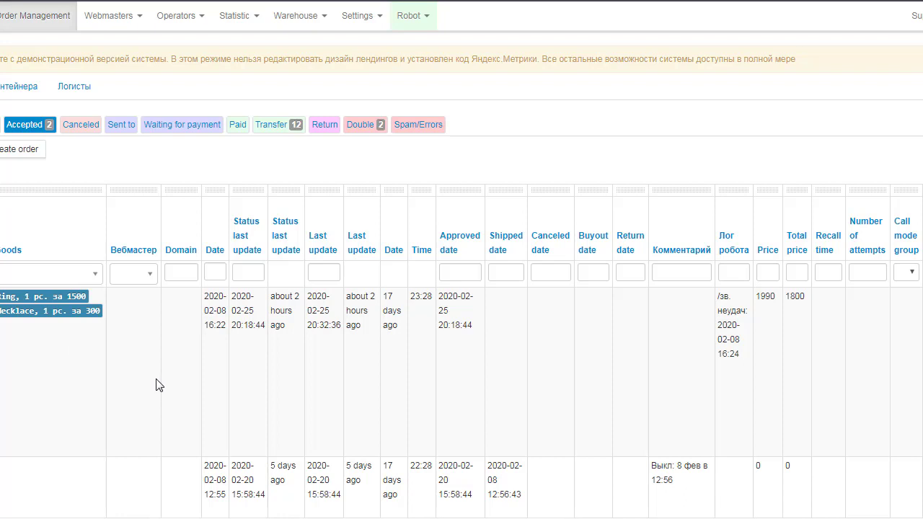
{"action": "left_click", "coordinate": [238, 516]}
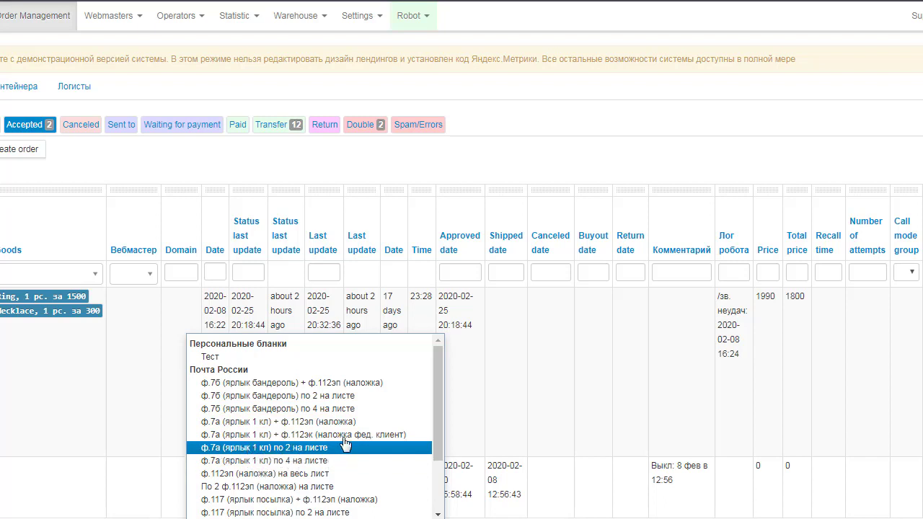
{"action": "left_click", "coordinate": [324, 427]}
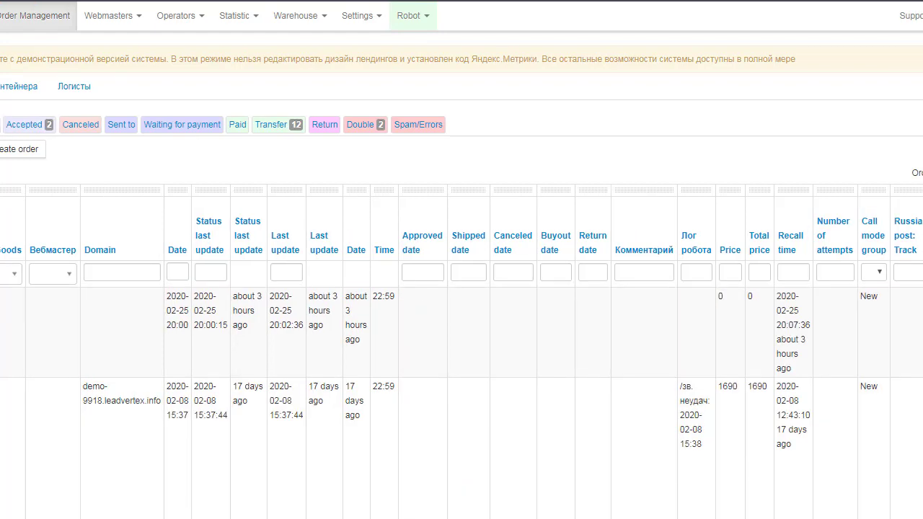
Examine the print form choices and the customer contact and SMS columns of the processing orders table
{"action": "scroll", "coordinate": [461, 289], "scroll_direction": "down", "scroll_amount": 3}
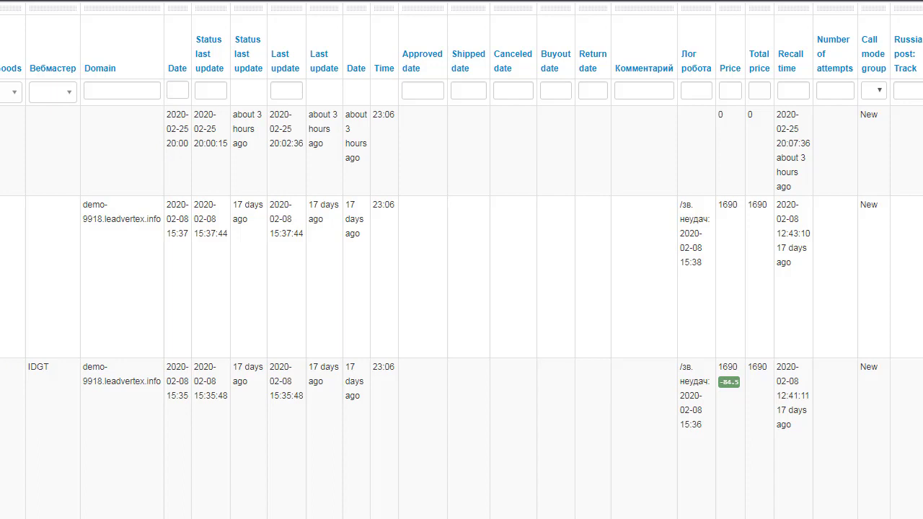
{"action": "left_click", "coordinate": [264, 517]}
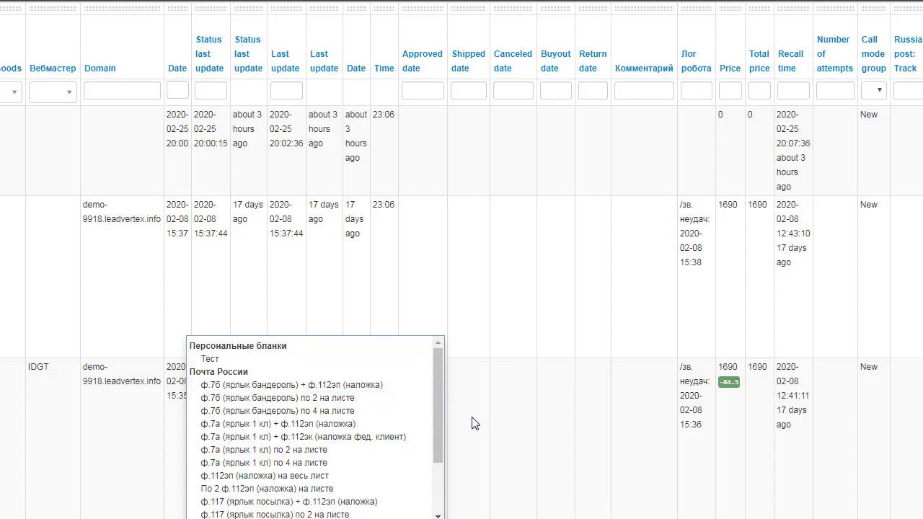
{"action": "left_click_drag", "start_coordinate": [563, 518], "coordinate": [781, 518]}
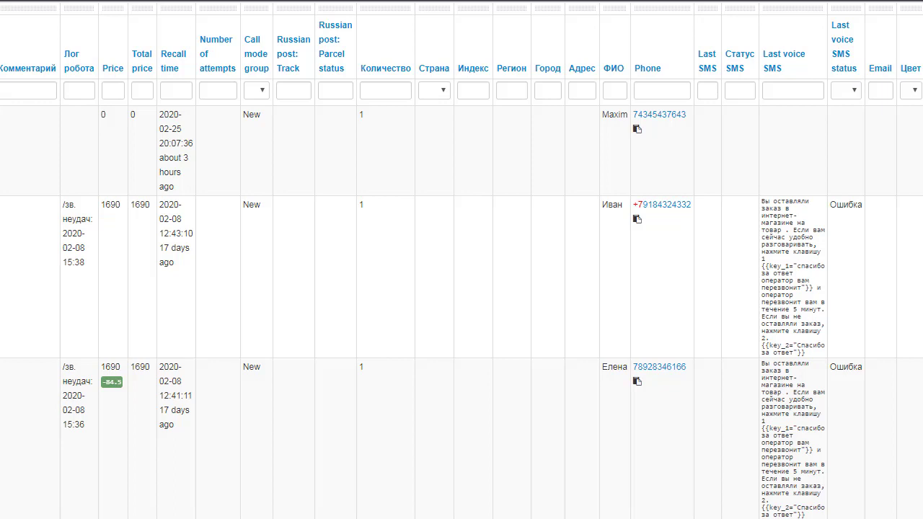
Open the tariffs page of the LeadVertex site
{"action": "left_click", "coordinate": [289, 518]}
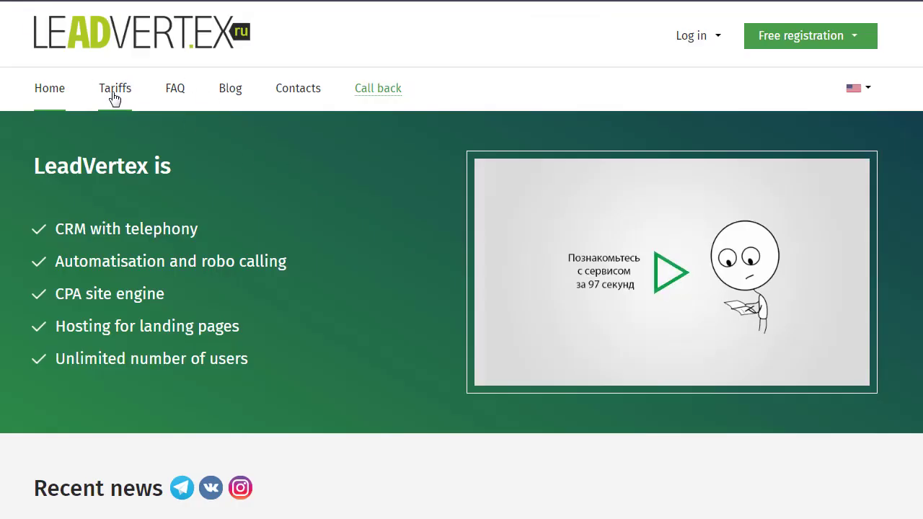
{"action": "left_click", "coordinate": [121, 100]}
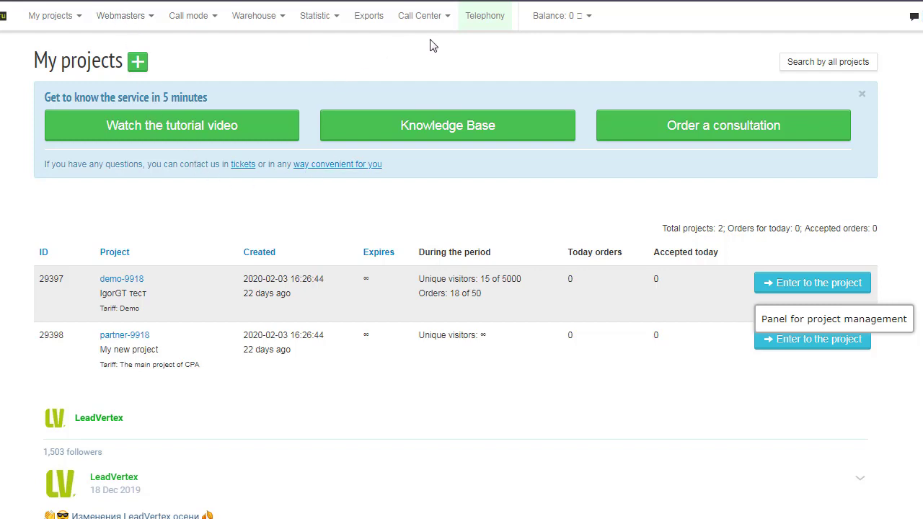
Open the balance top-up page and look through the available payment methods
{"action": "left_click", "coordinate": [555, 29]}
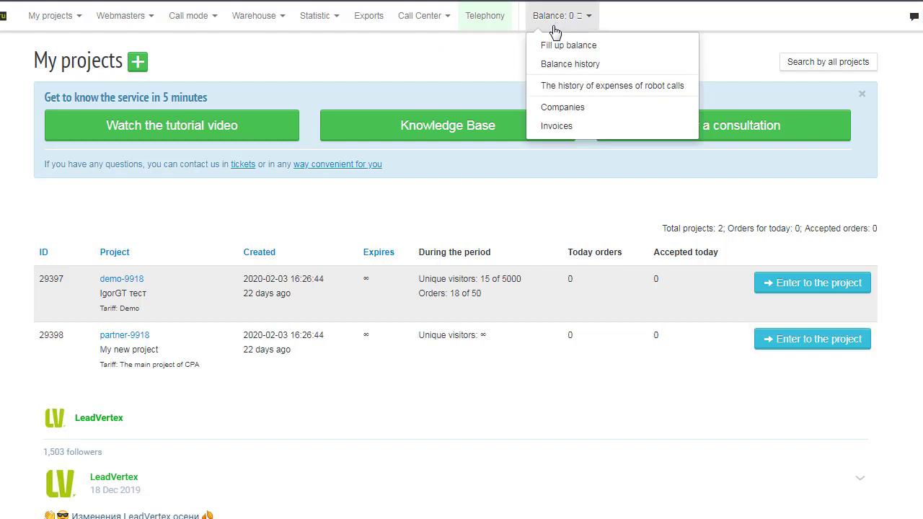
{"action": "left_click", "coordinate": [595, 47]}
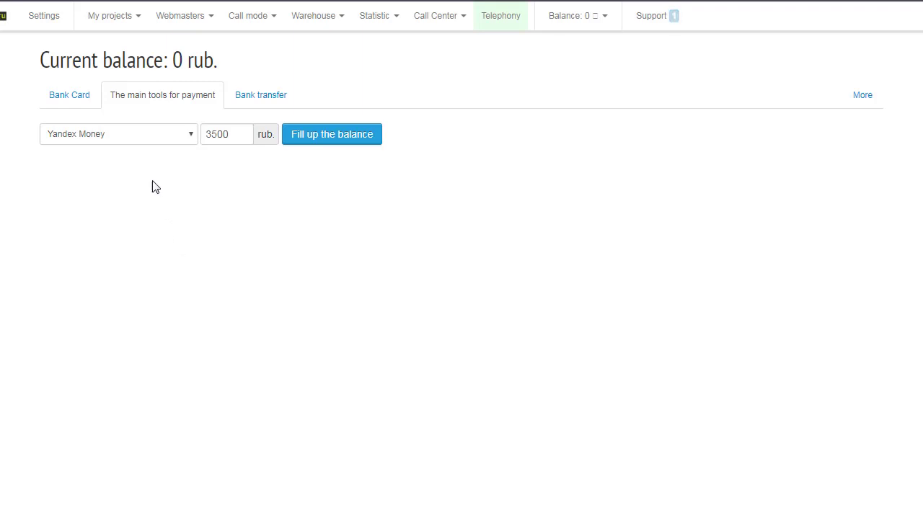
{"action": "left_click", "coordinate": [128, 138]}
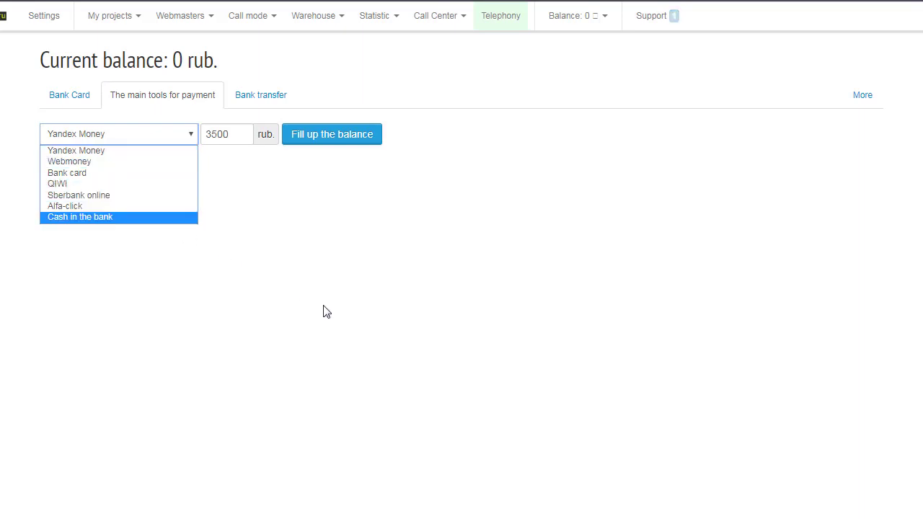
{"action": "left_click", "coordinate": [249, 355]}
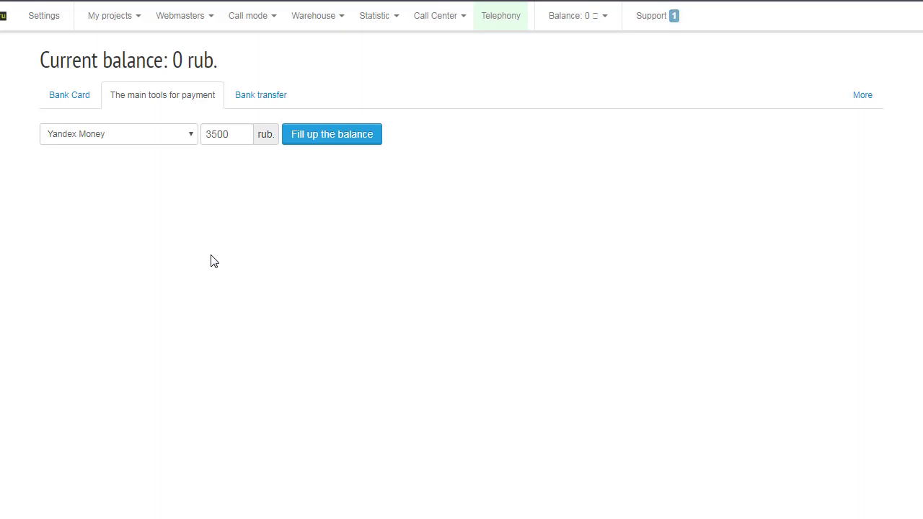
Fill in the new project form with the name Watch and check which projects' settings can be cloned
{"action": "left_click", "coordinate": [103, 16]}
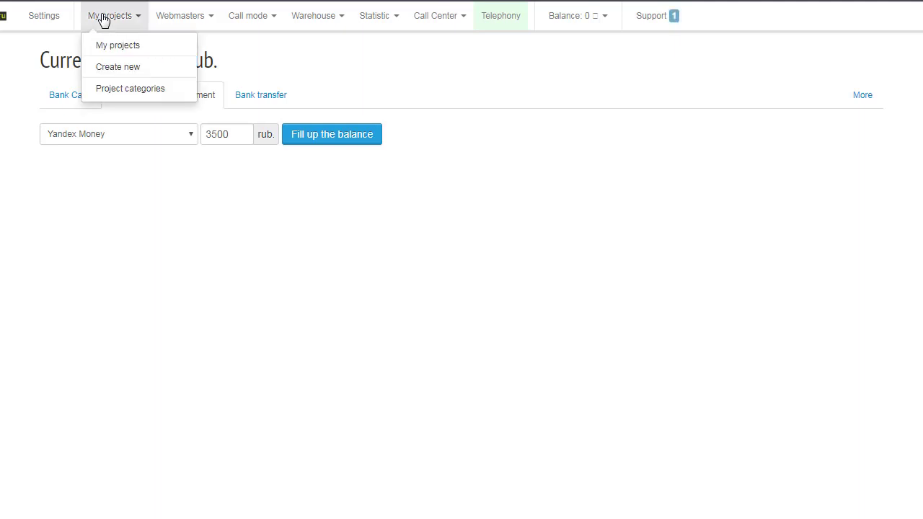
{"action": "left_click", "coordinate": [127, 66]}
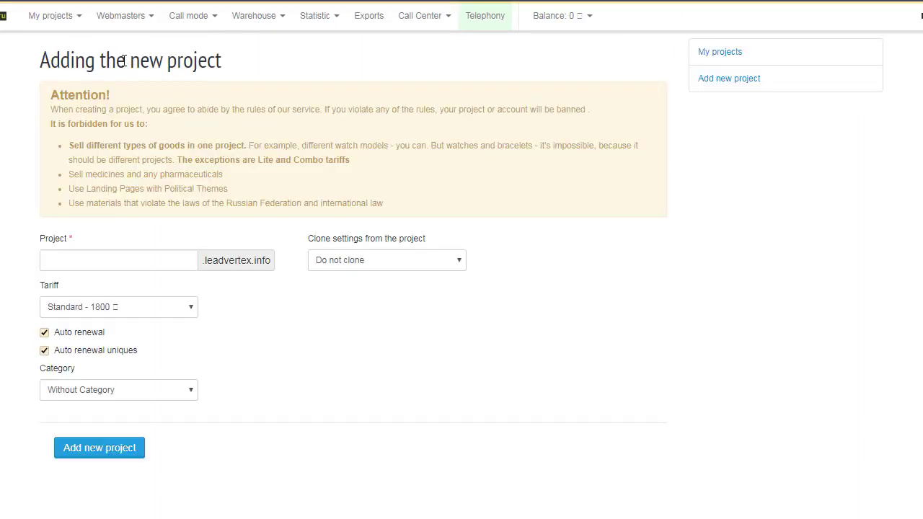
{"action": "left_click", "coordinate": [109, 260]}
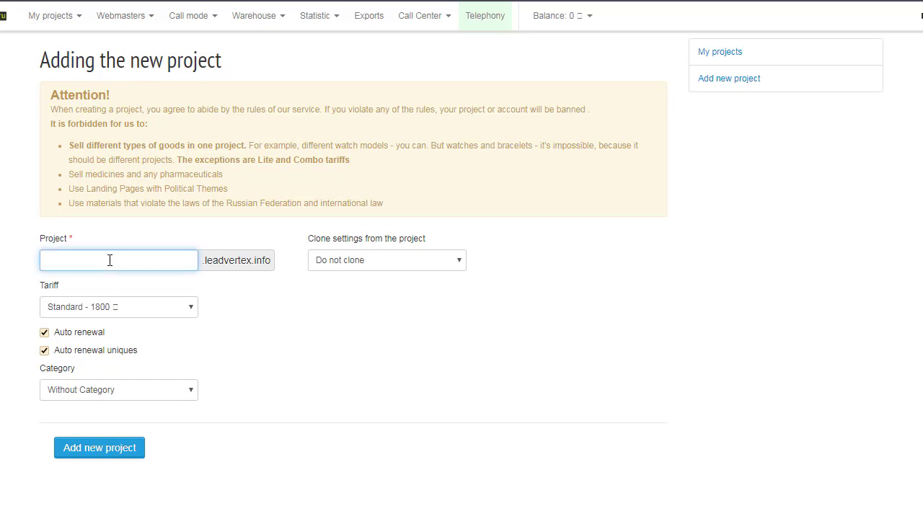
{"action": "type", "text": "Watch"}
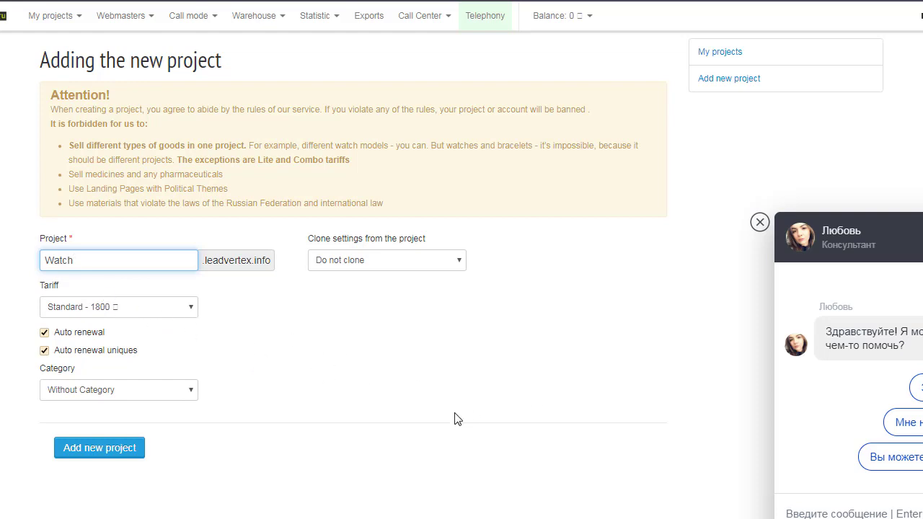
{"action": "left_click", "coordinate": [103, 455]}
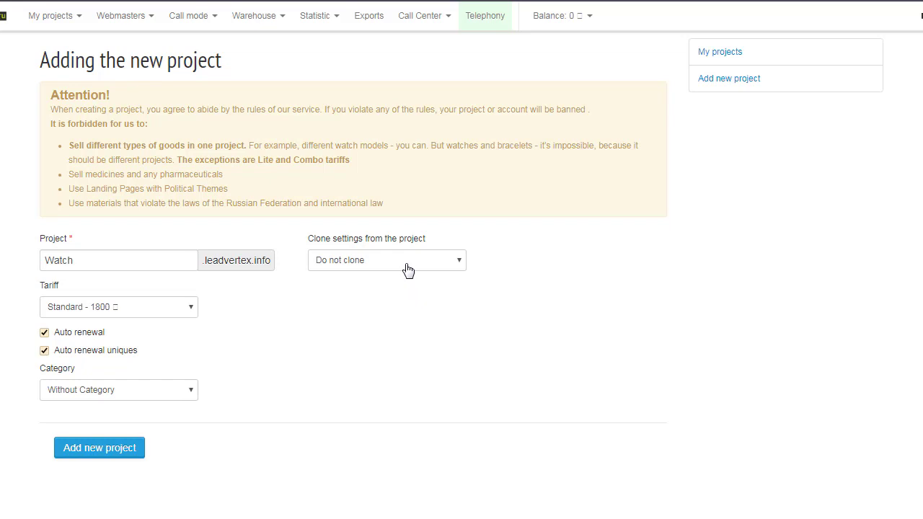
{"action": "left_click", "coordinate": [408, 269]}
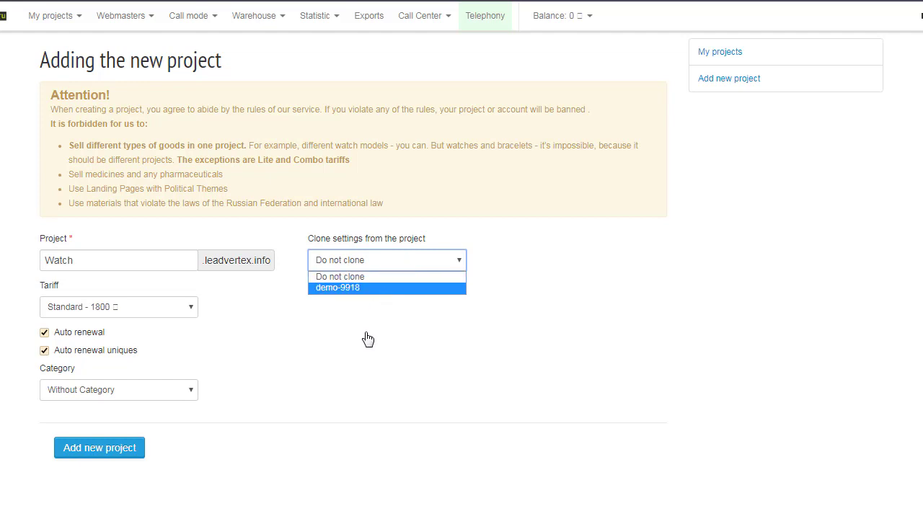
{"action": "left_click", "coordinate": [374, 358]}
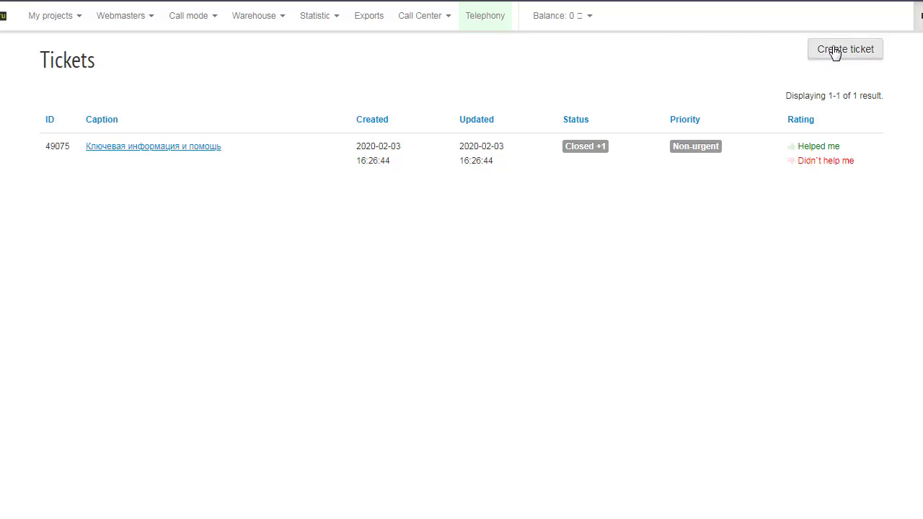
Draft a new tech support ticket with the text "I need to move my lending on this link"
{"action": "left_click", "coordinate": [813, 56]}
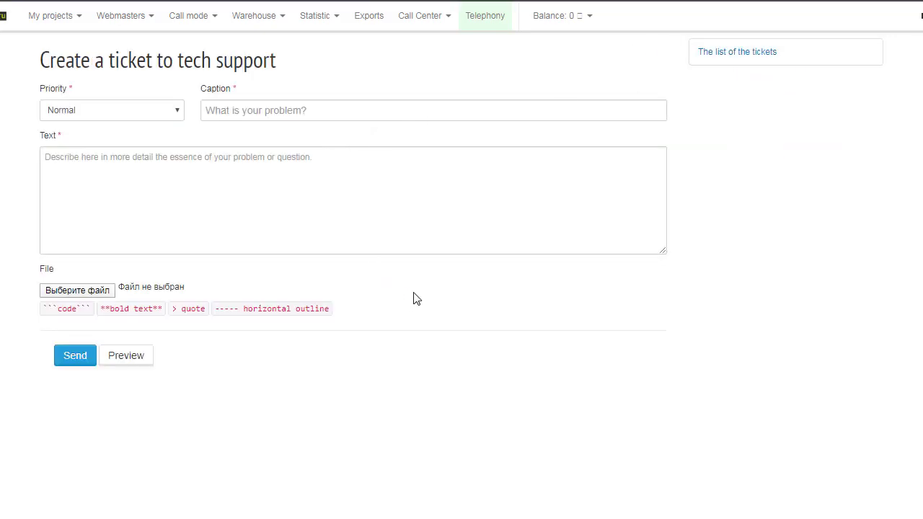
{"action": "left_click", "coordinate": [343, 206]}
{"action": "type", "text": "I"}
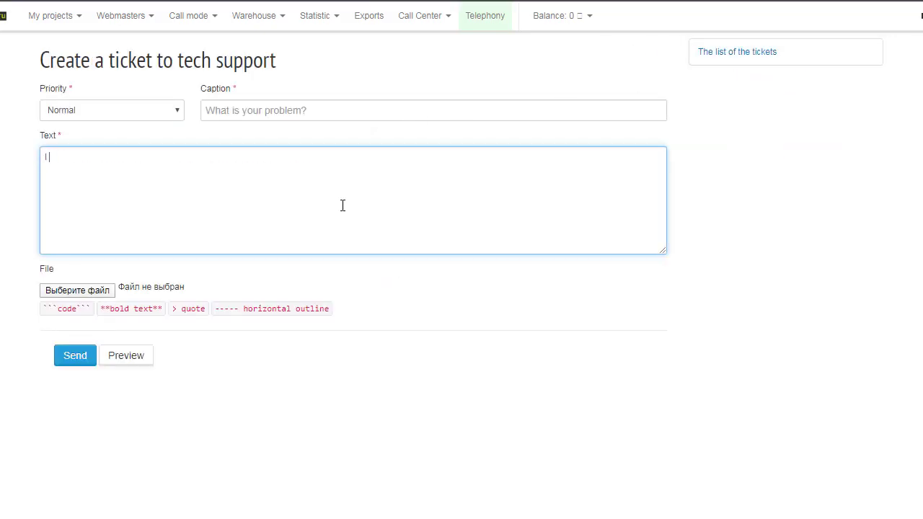
{"action": "type", "text": " need to move my lending on"}
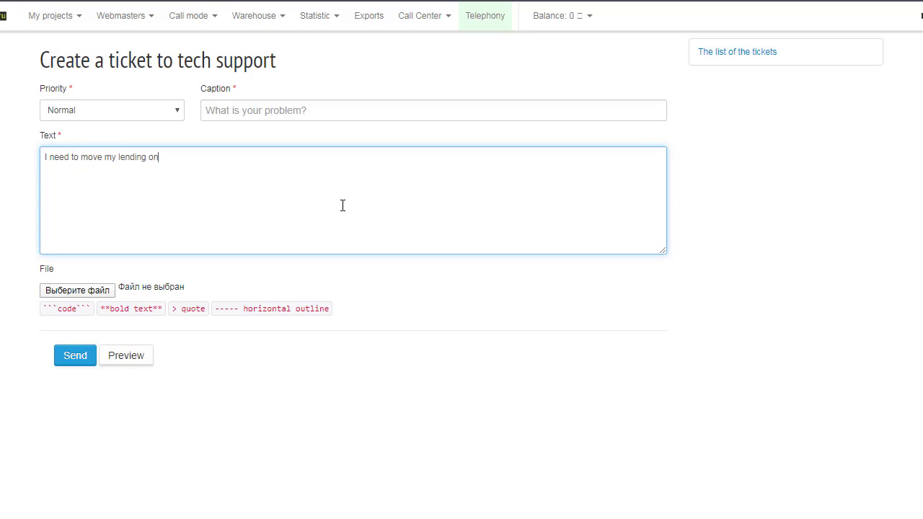
{"action": "type", "text": " this link"}
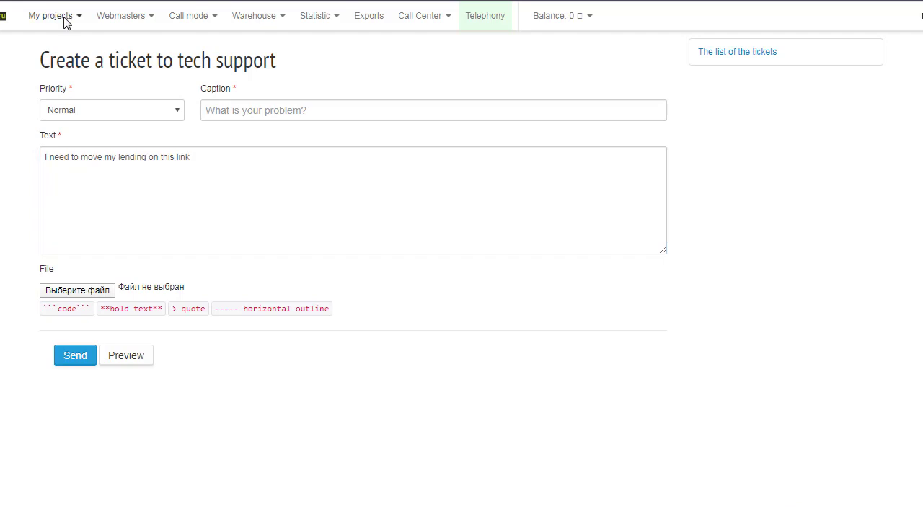
Return to the project list and enter the management panel of demo-9918
{"action": "left_click", "coordinate": [59, 21]}
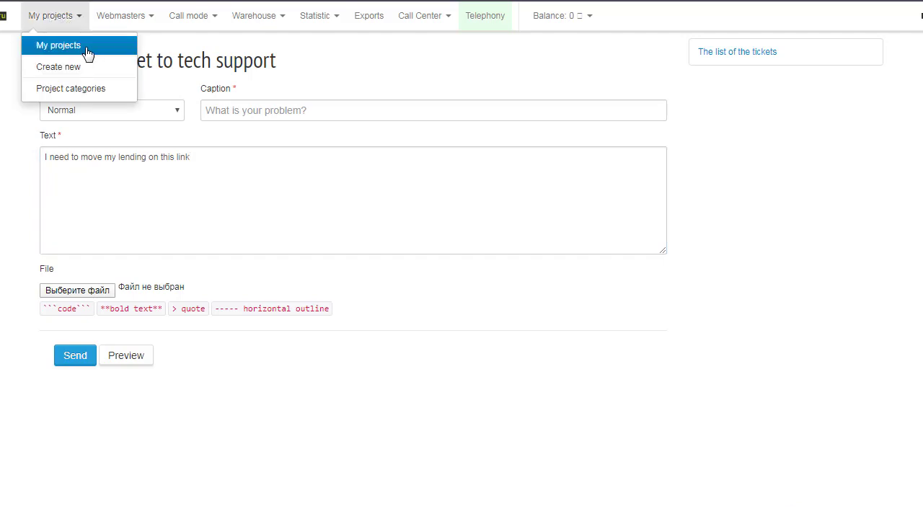
{"action": "left_click", "coordinate": [90, 72]}
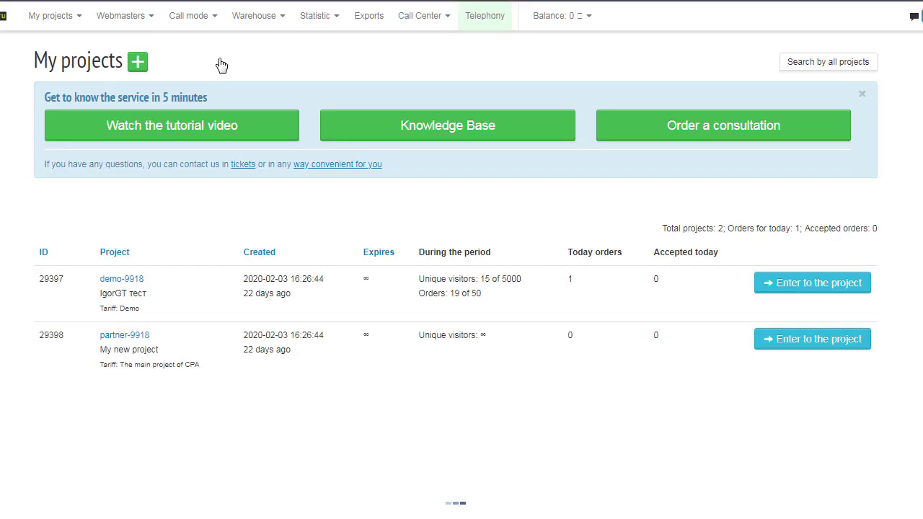
{"action": "left_click", "coordinate": [818, 289]}
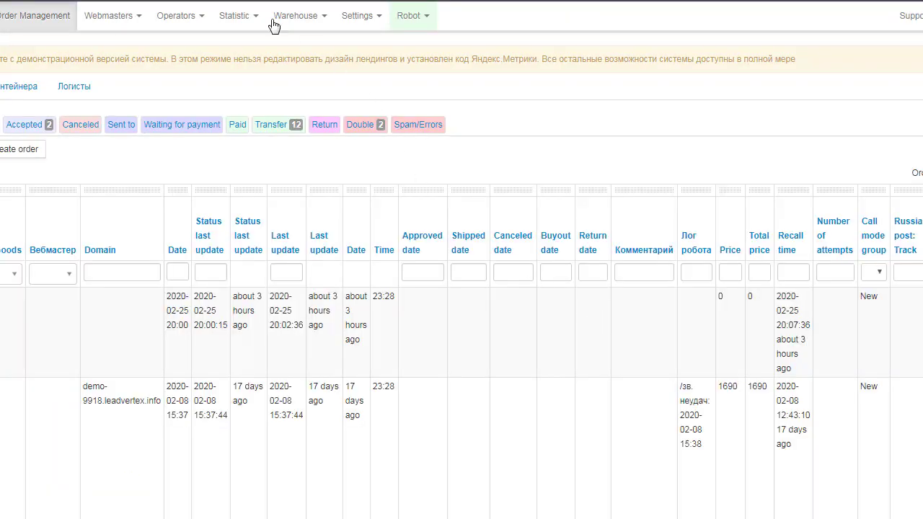
Open the operator invitation form and review its permission and order status options
{"action": "left_click", "coordinate": [180, 19]}
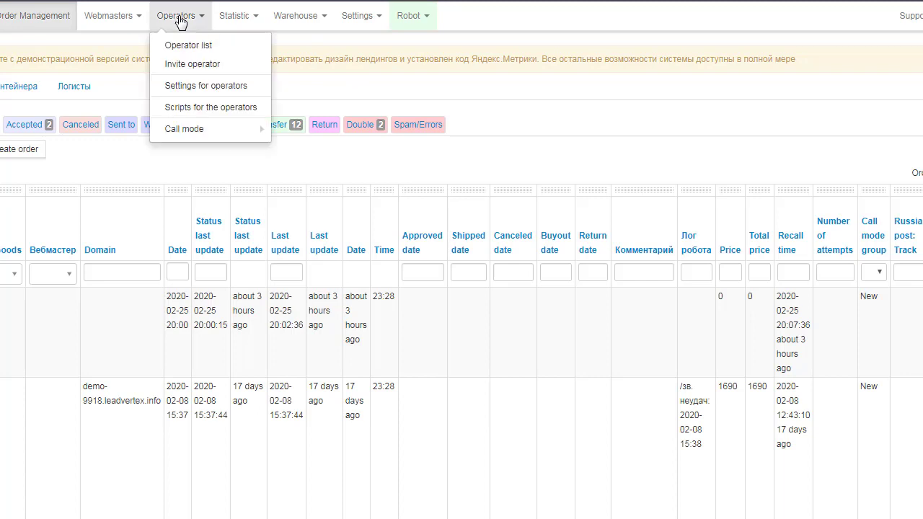
{"action": "left_click", "coordinate": [205, 73]}
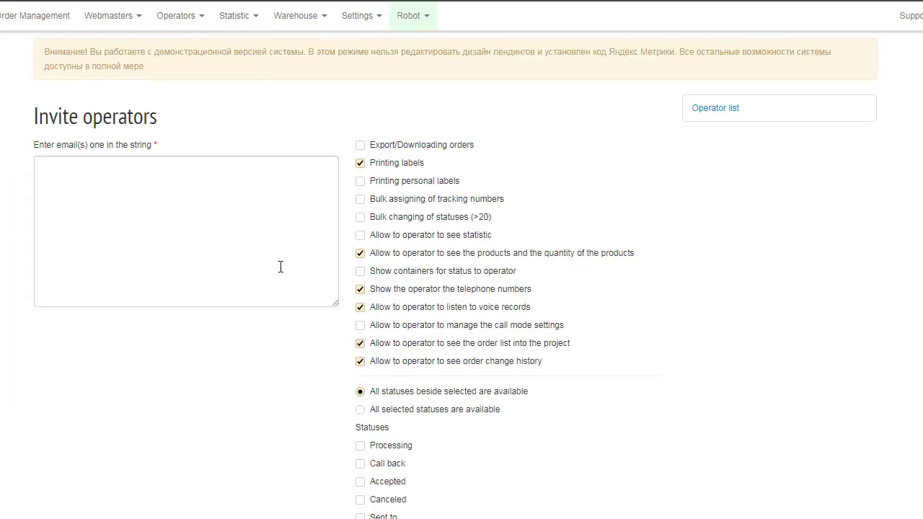
{"action": "left_click", "coordinate": [140, 196]}
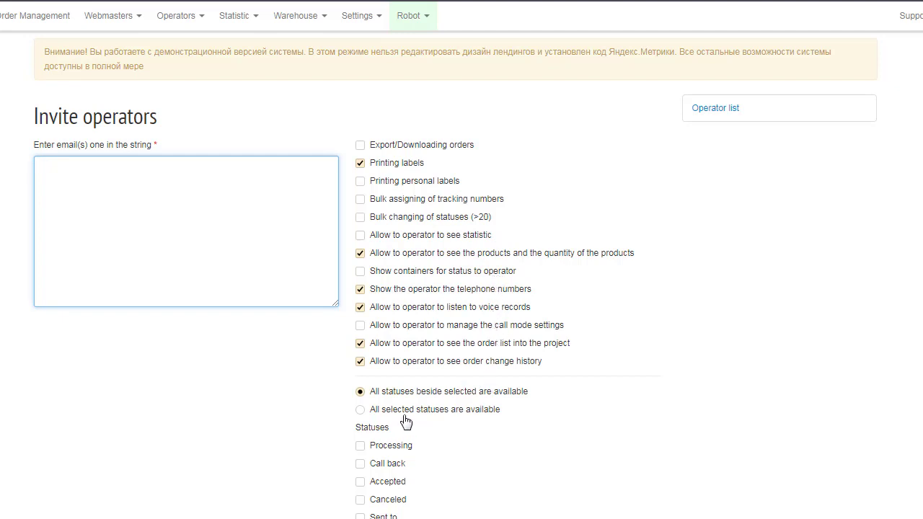
{"action": "scroll", "coordinate": [404, 421], "scroll_direction": "down", "scroll_amount": 2}
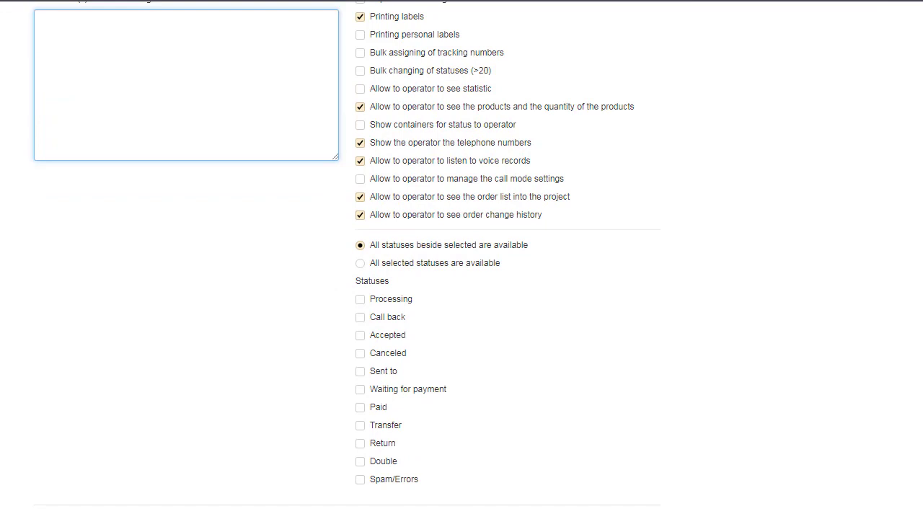
{"action": "scroll", "coordinate": [315, 243], "scroll_direction": "up", "scroll_amount": 2}
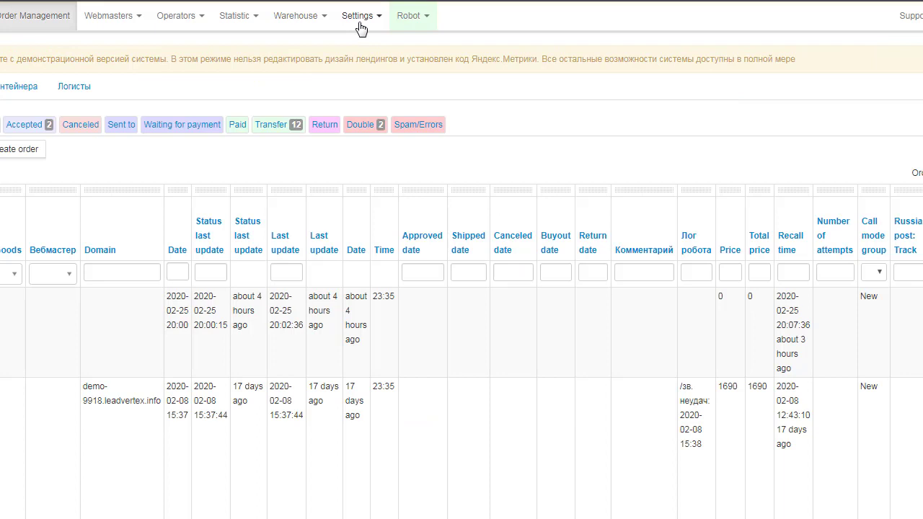
Look through the project's settings for SMS distribution, modules, and post and courier services, including Нова пошта
{"action": "left_click", "coordinate": [360, 27]}
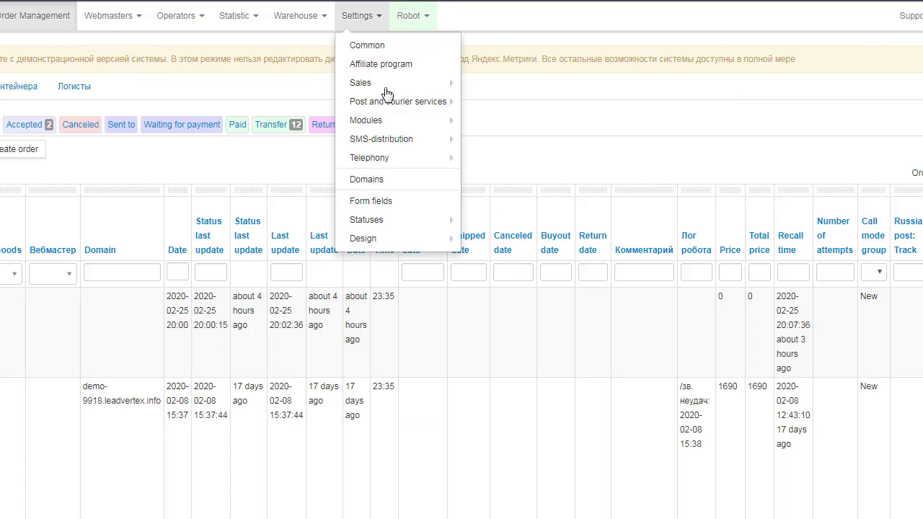
{"action": "mouse_move", "coordinate": [404, 158]}
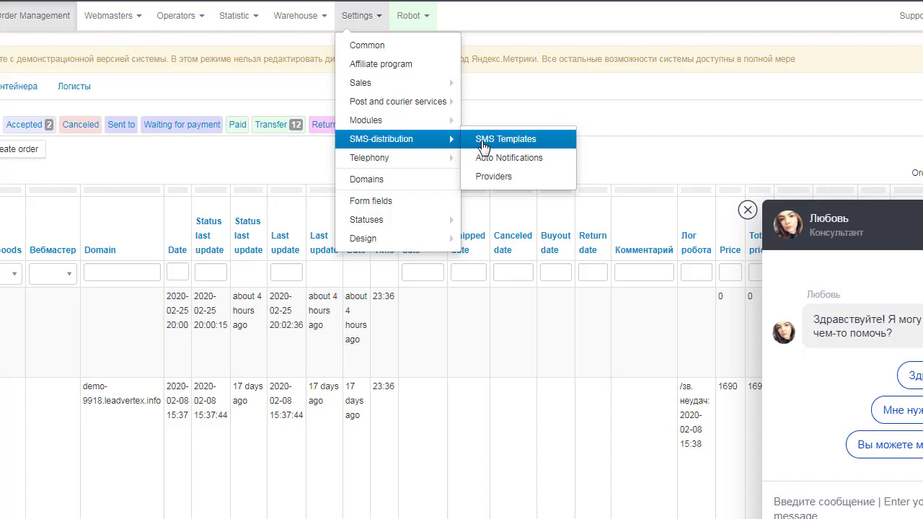
{"action": "mouse_move", "coordinate": [396, 129]}
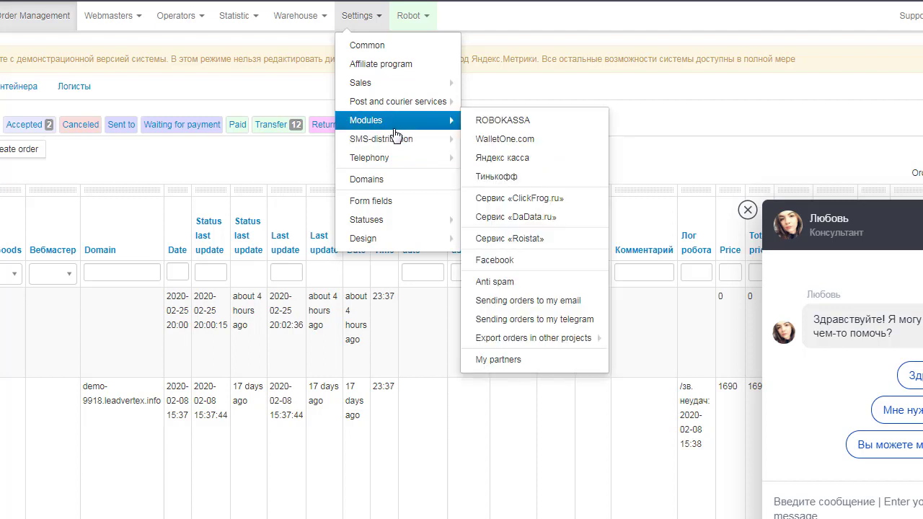
{"action": "mouse_move", "coordinate": [398, 112]}
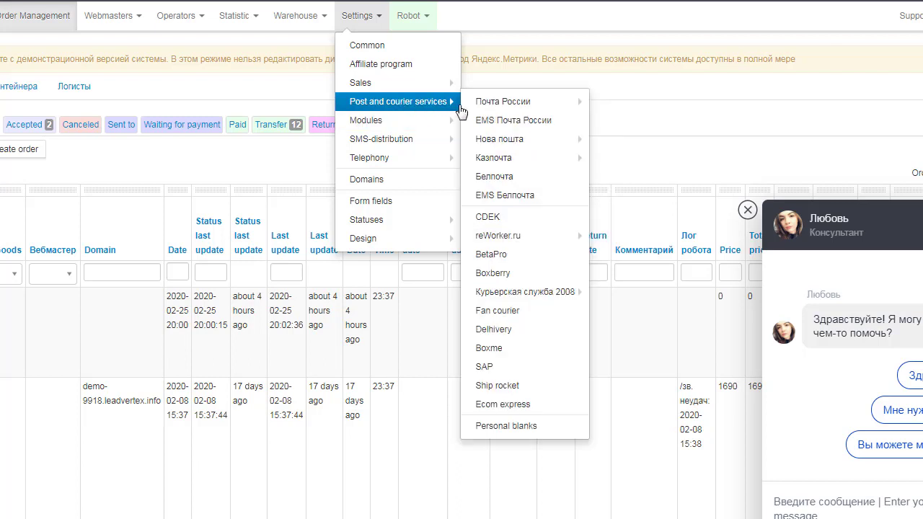
{"action": "mouse_move", "coordinate": [514, 144]}
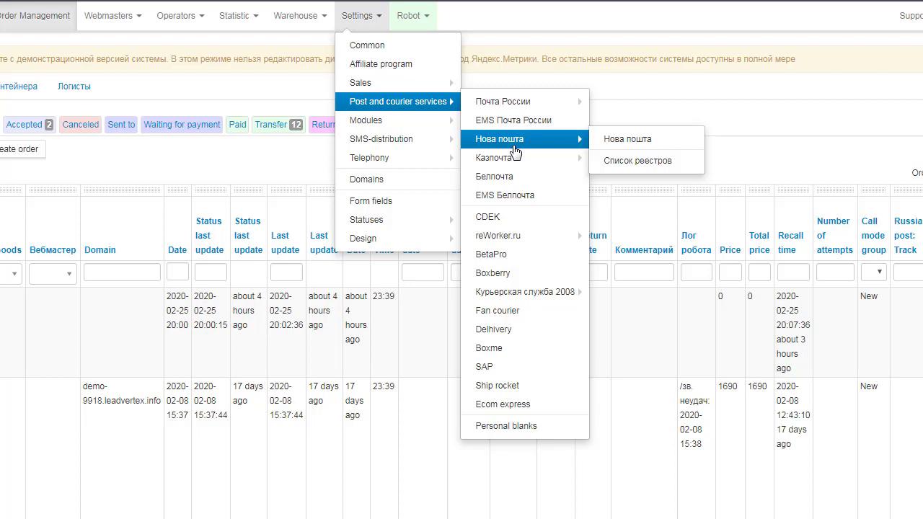
Look over the robot call options and open the warehouse products list
{"action": "left_click", "coordinate": [425, 26]}
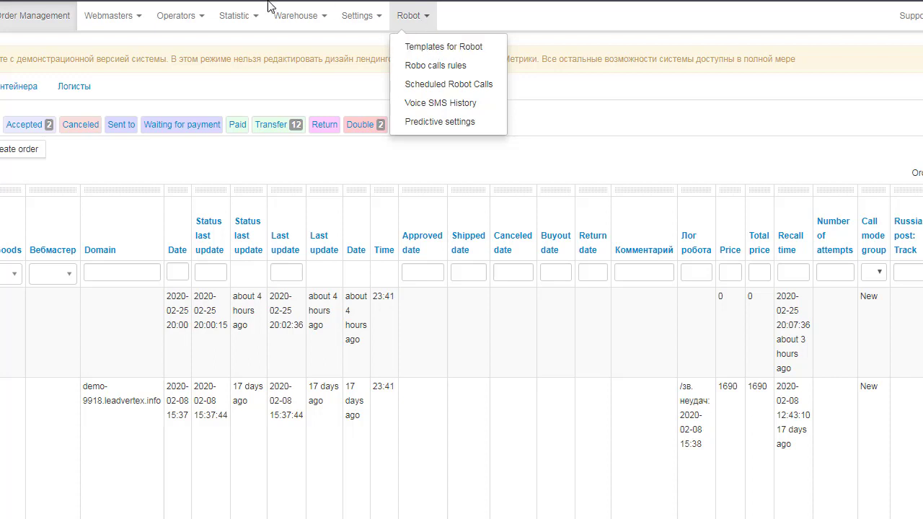
{"action": "left_click", "coordinate": [305, 26]}
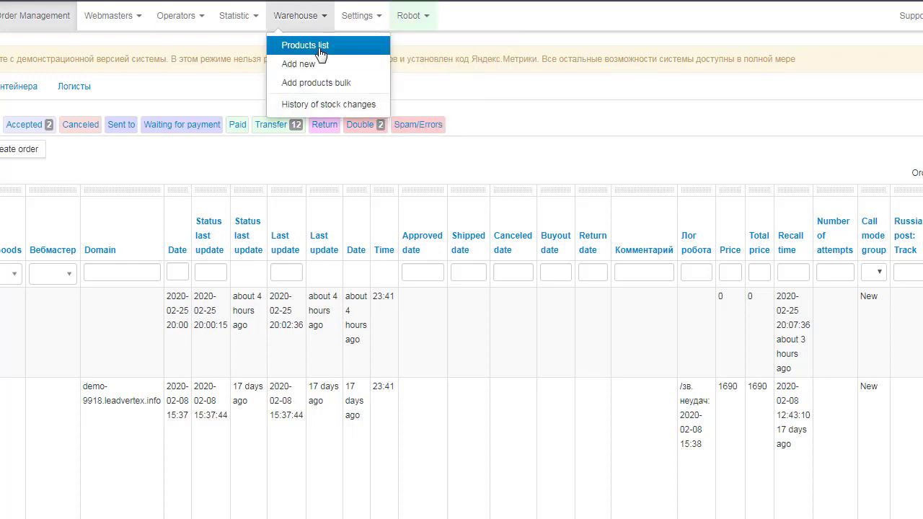
{"action": "left_click", "coordinate": [319, 47]}
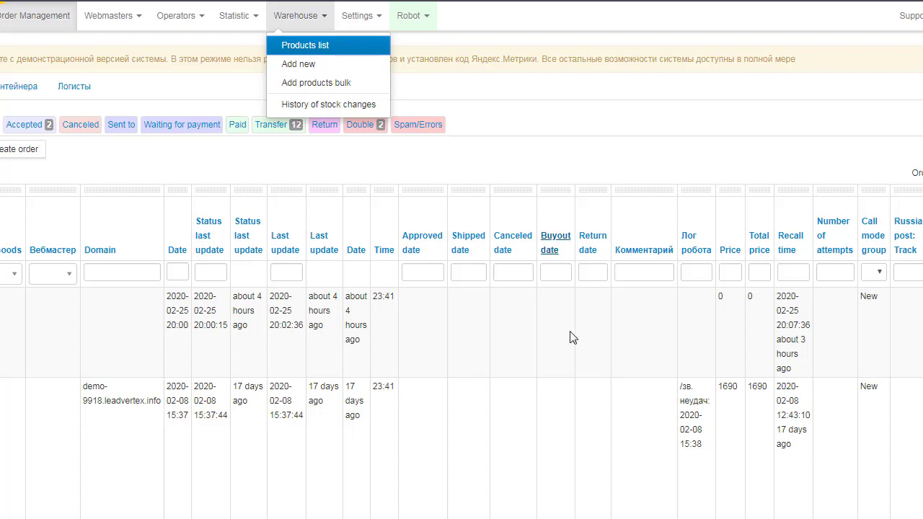